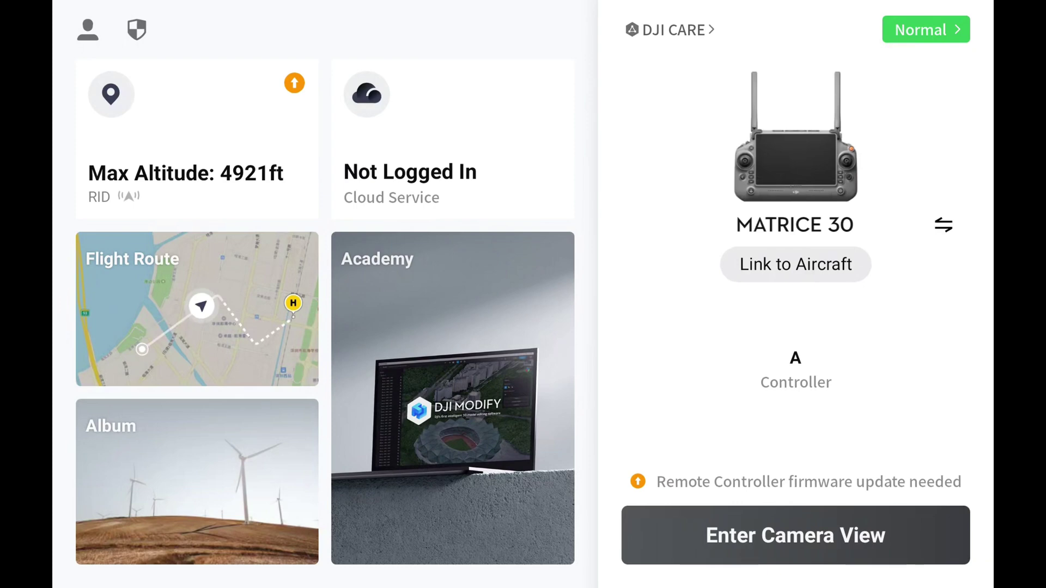
Step: Return to the controller's home screen, open the Gallery and open a flight video from the Feb 5 – 14 timeline
left_click_drag(828, 3, 828, 273)
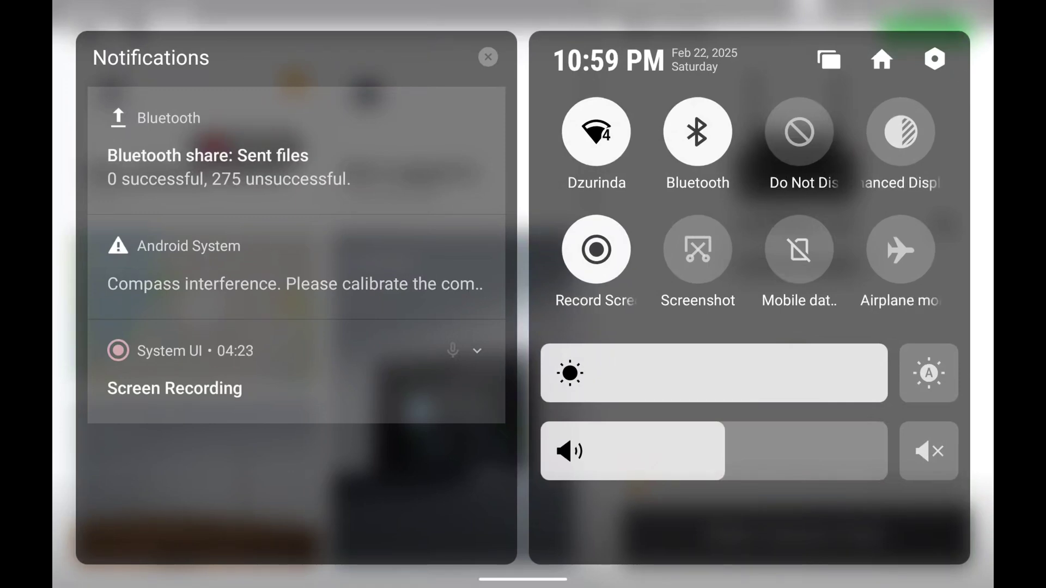
key("Escape")
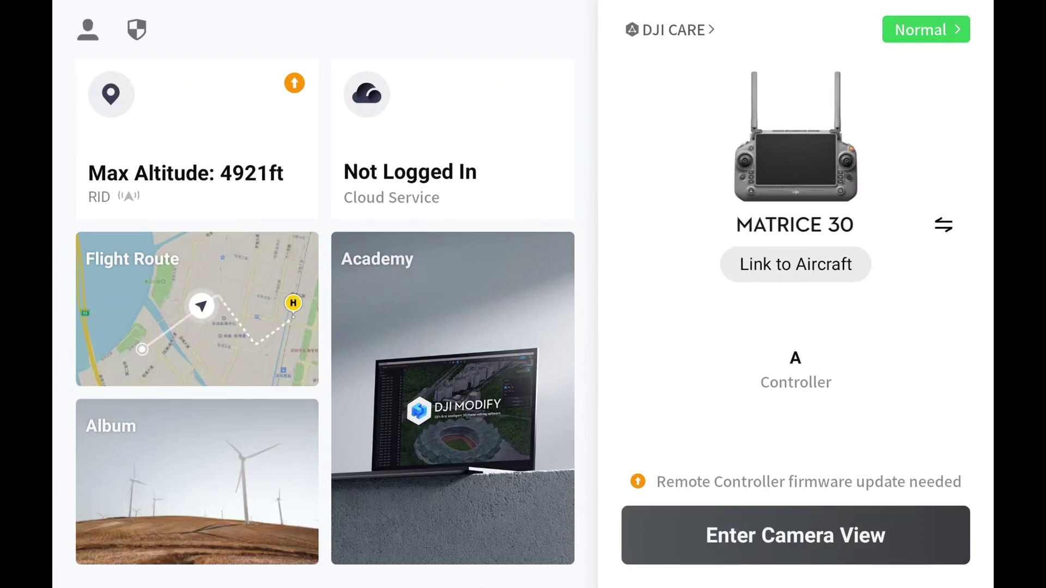
key("super")
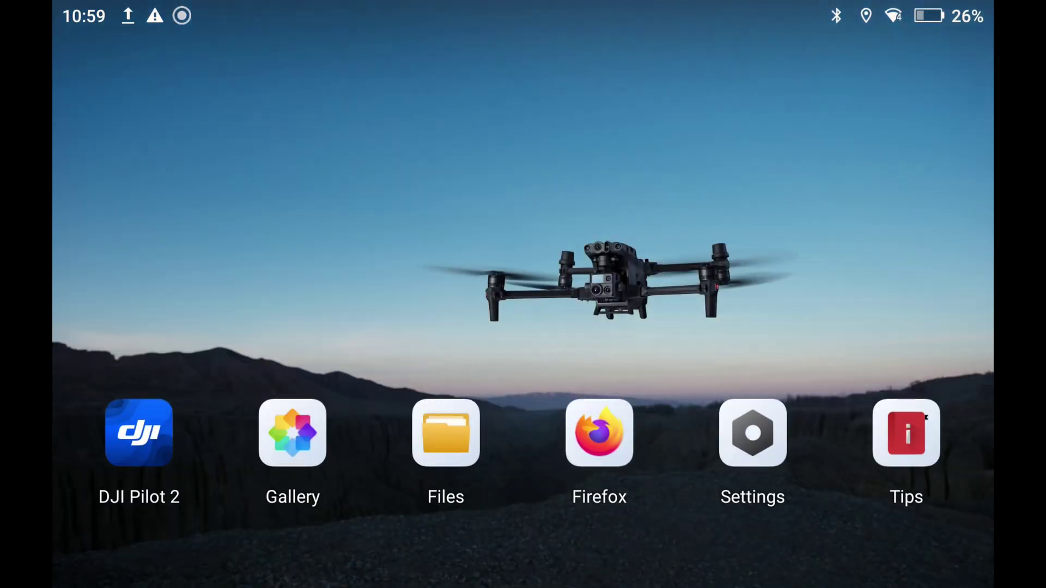
left_click(293, 433)
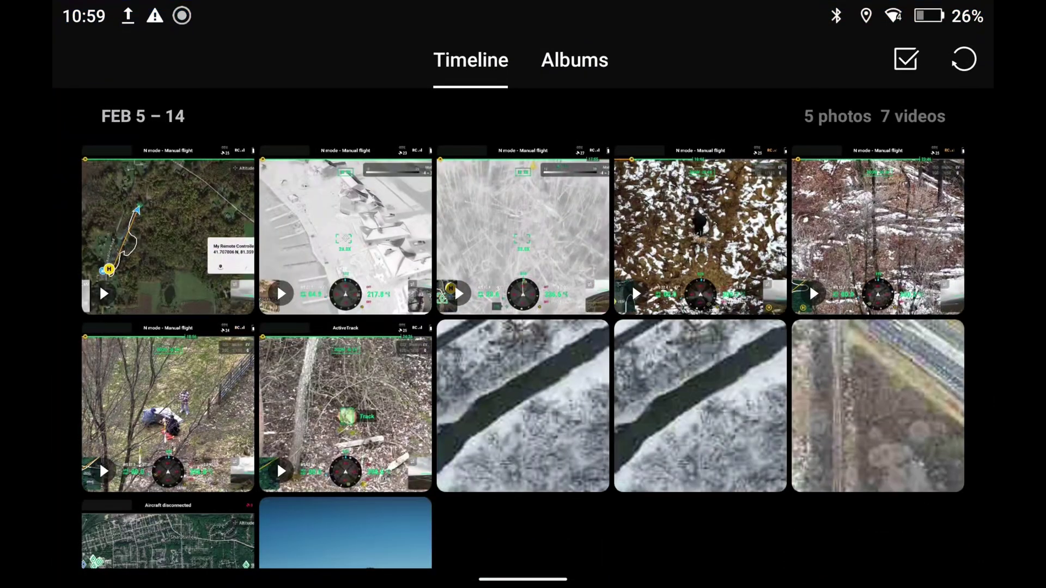
scroll(523, 337, "down", 3)
scroll(523, 336, "up", 3)
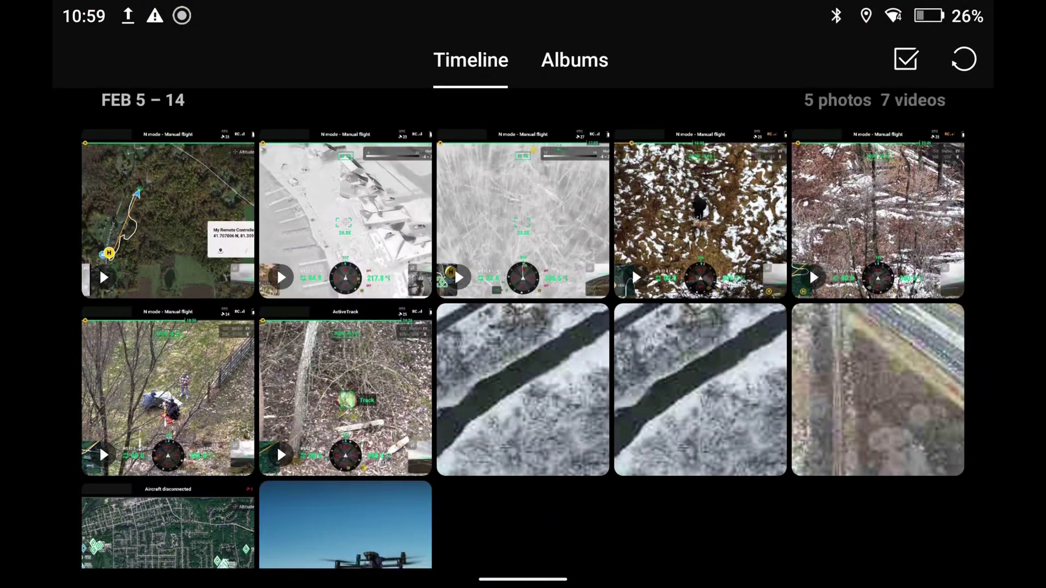
left_click(700, 235)
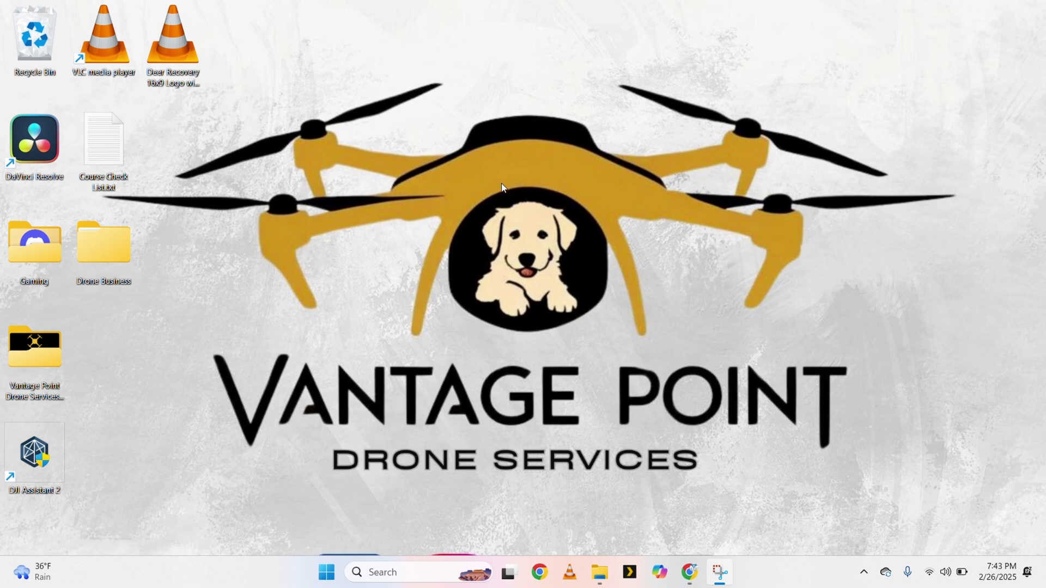
Step: In File Explorer on the computer, open the Movies folder in the DJI RC Plus internal shared storage and preview screen-20250225-115744.mp4
left_click(596, 581)
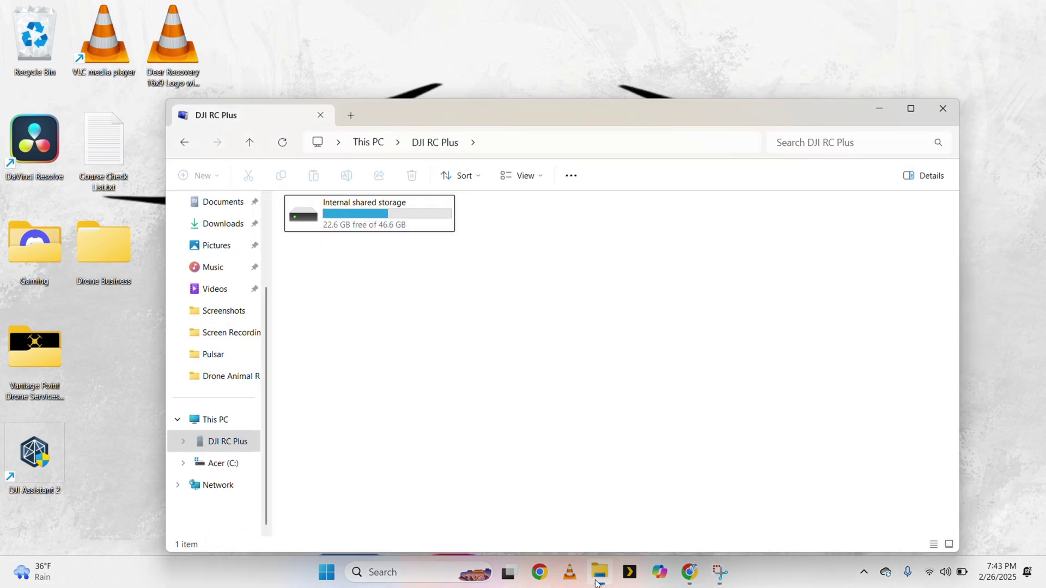
left_click_drag(417, 115, 410, 78)
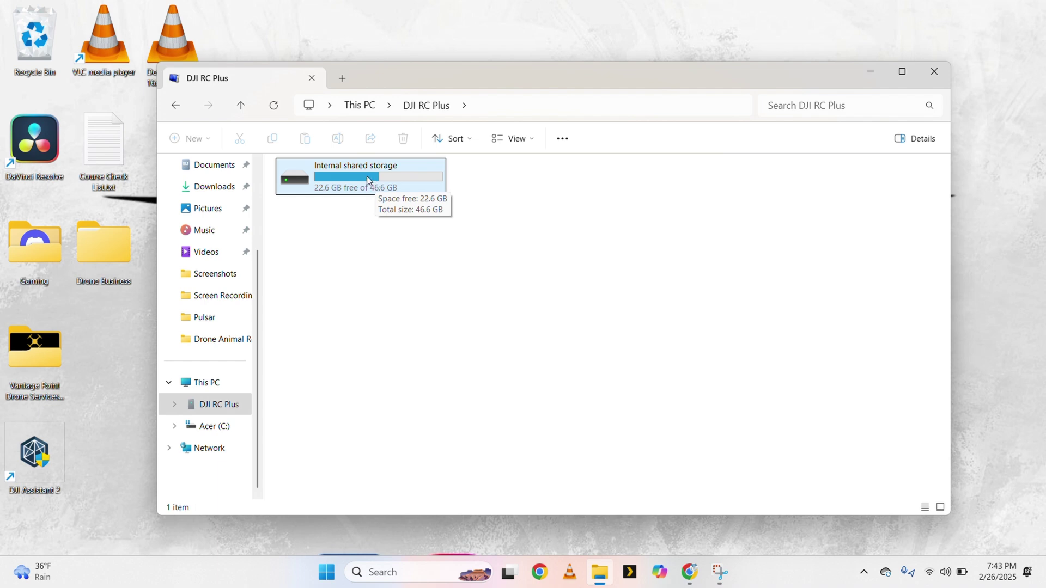
left_click(342, 184)
double_click(341, 184)
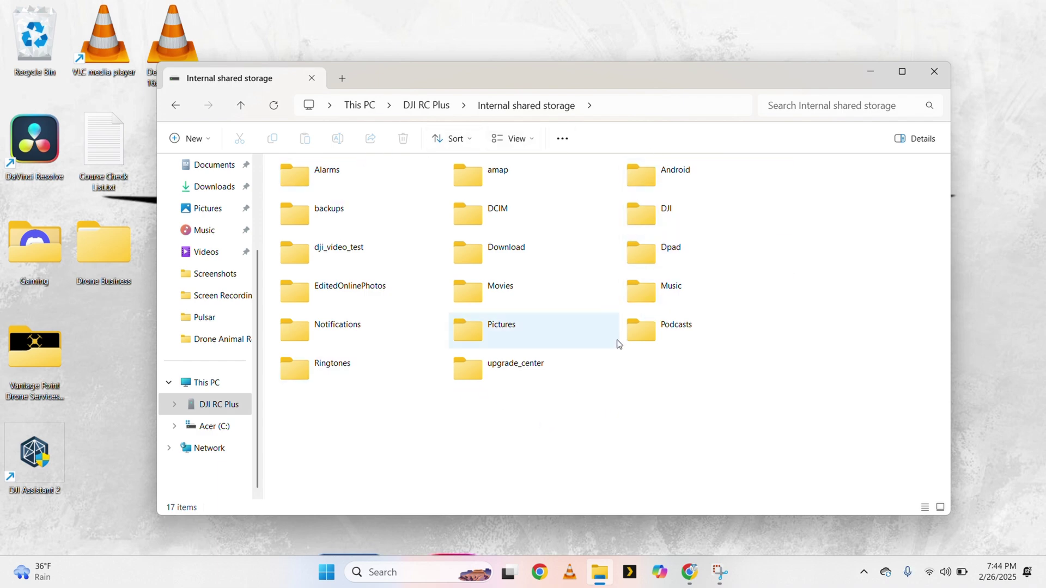
double_click(494, 294)
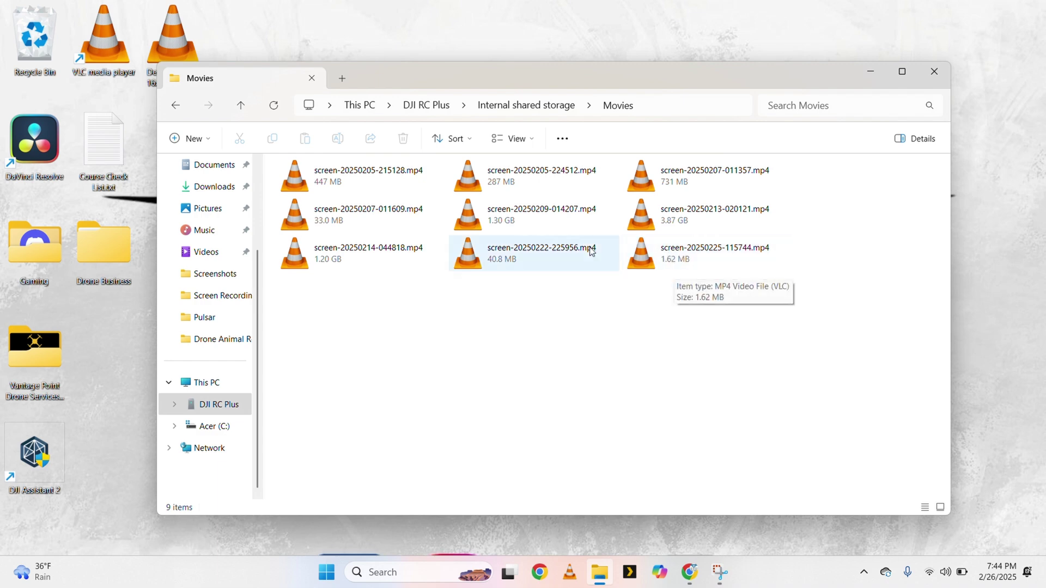
double_click(669, 263)
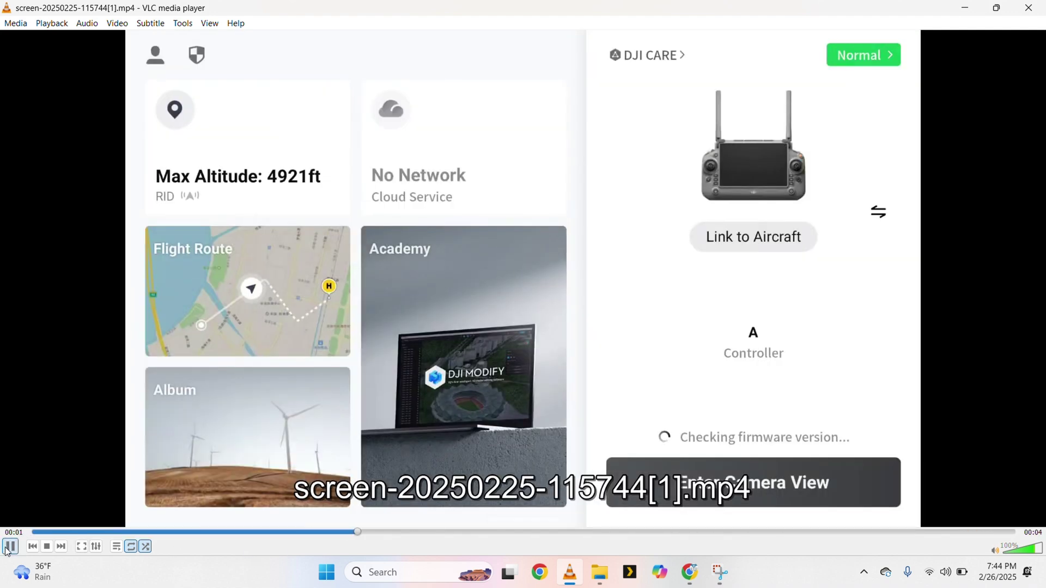
left_click(1029, 8)
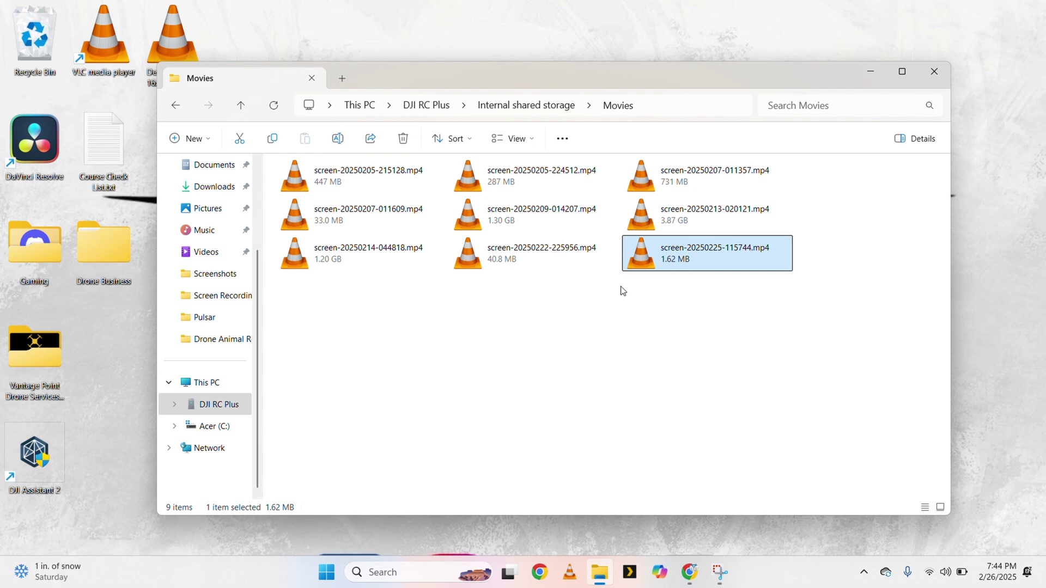
Step: Open TEST FOLDER under Media > Pet Rescues in the Vantage Point Drone Services folder from the desktop
double_click(36, 349)
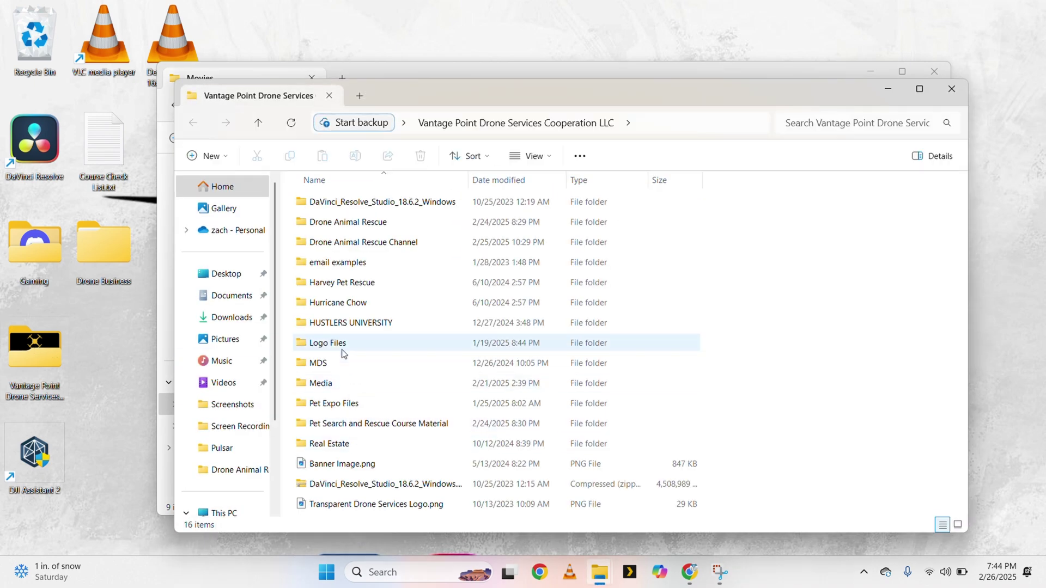
left_click(336, 389)
double_click(336, 389)
double_click(319, 241)
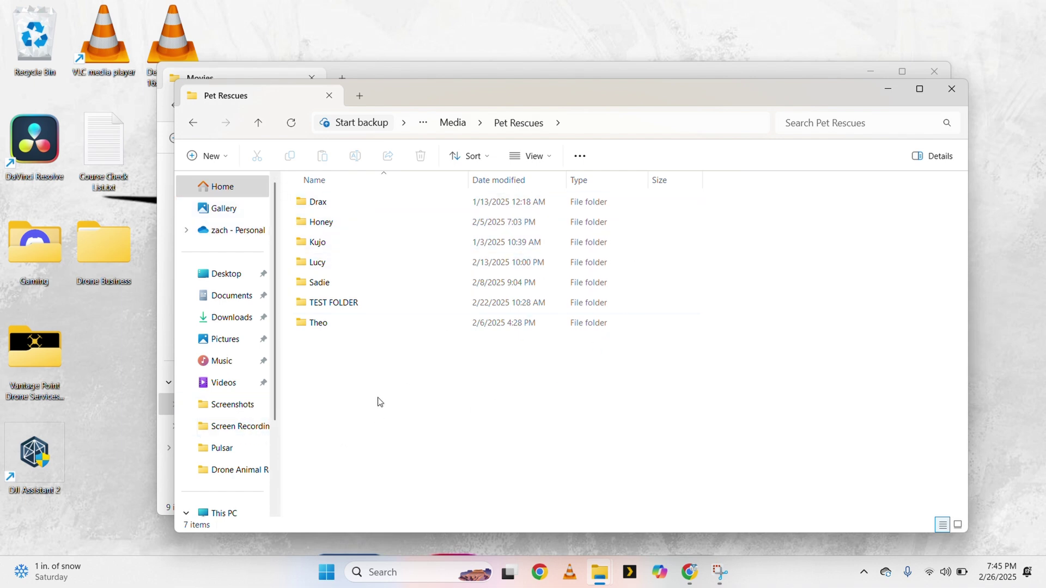
left_click(339, 307)
double_click(339, 306)
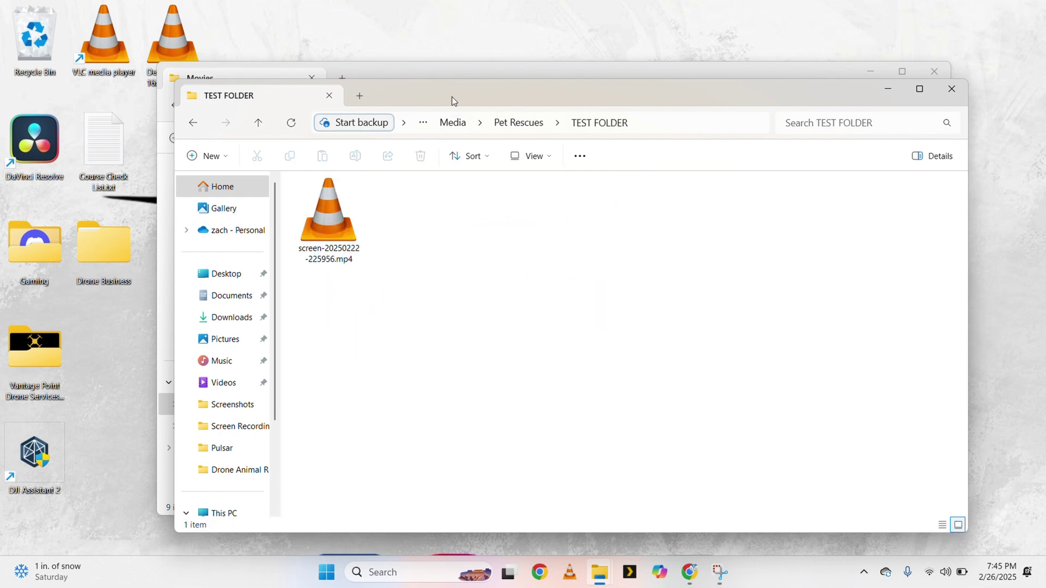
Step: Copy screen-20250225-115744.mp4 from the controller's Movies folder and paste it into TEST FOLDER
left_click_drag(452, 96, 434, 152)
left_click(414, 72)
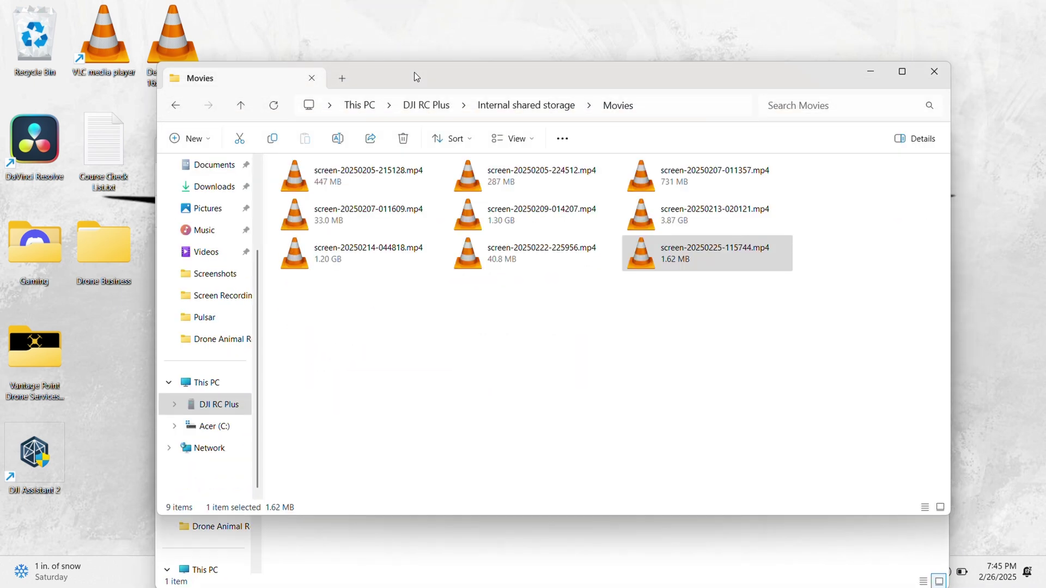
right_click(687, 266)
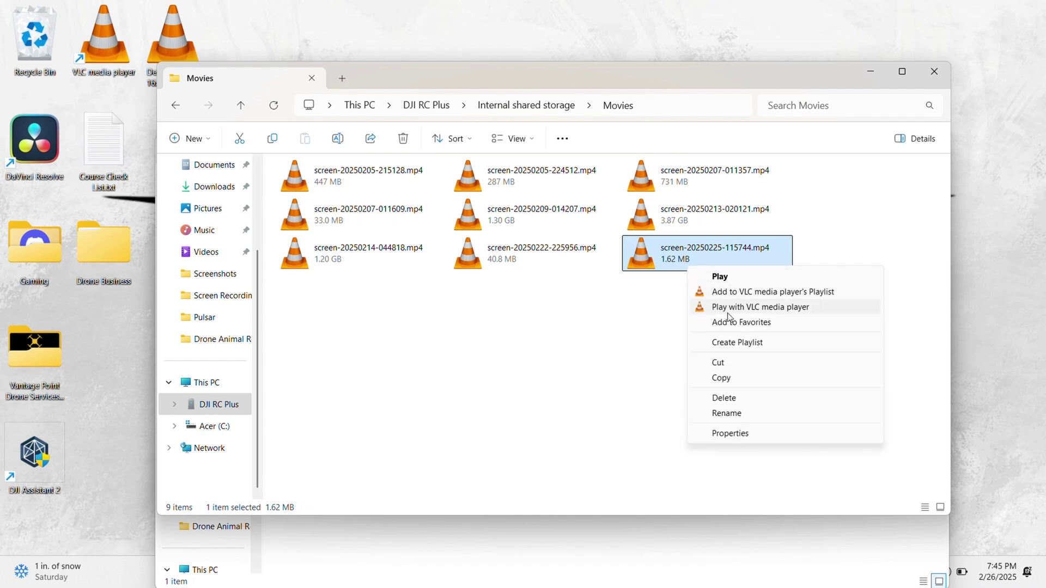
left_click(728, 380)
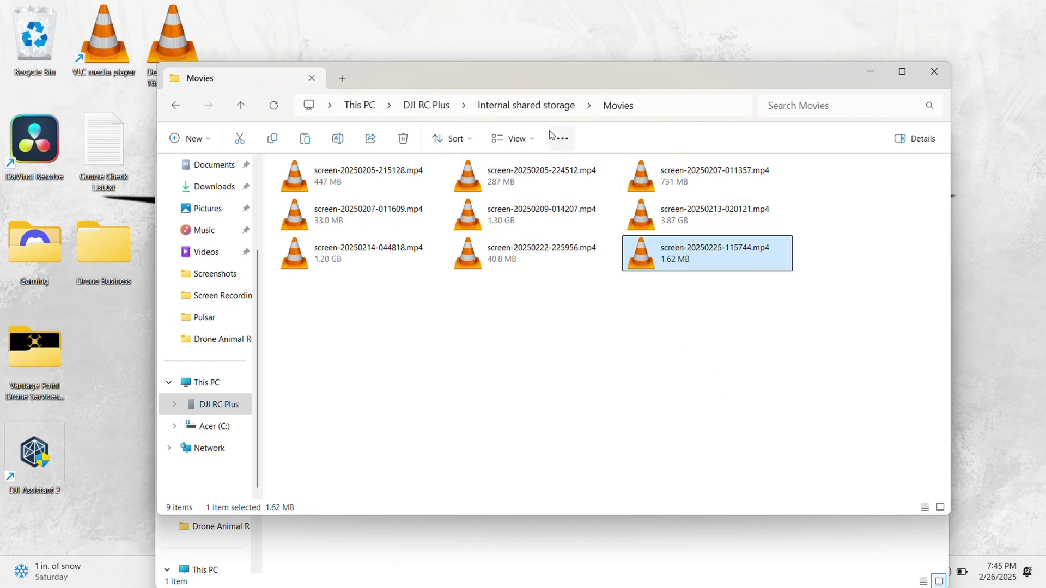
left_click_drag(528, 80, 732, 156)
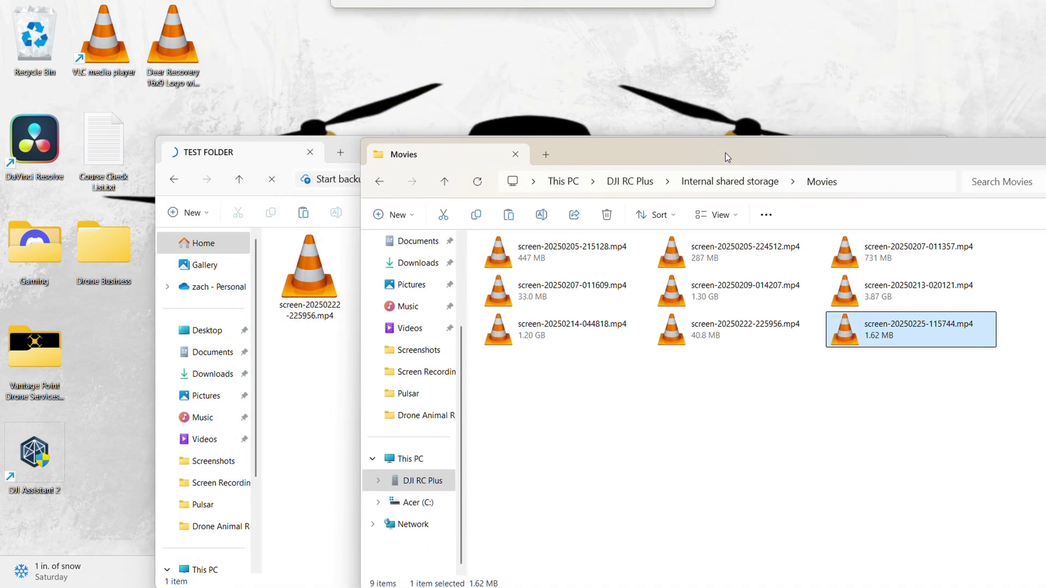
left_click(276, 156)
left_click_drag(404, 152, 329, 118)
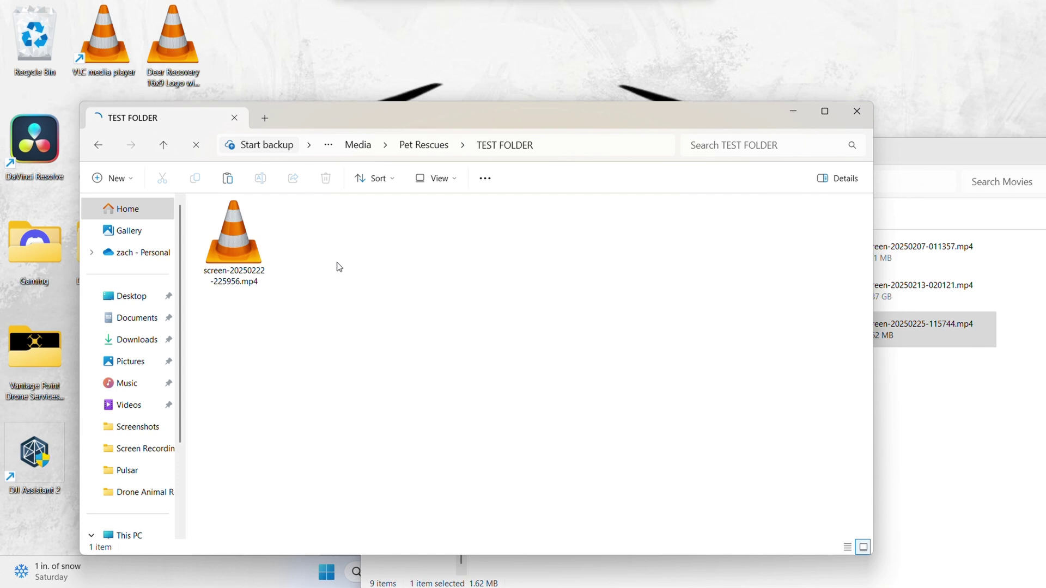
right_click(377, 326)
left_click(376, 321)
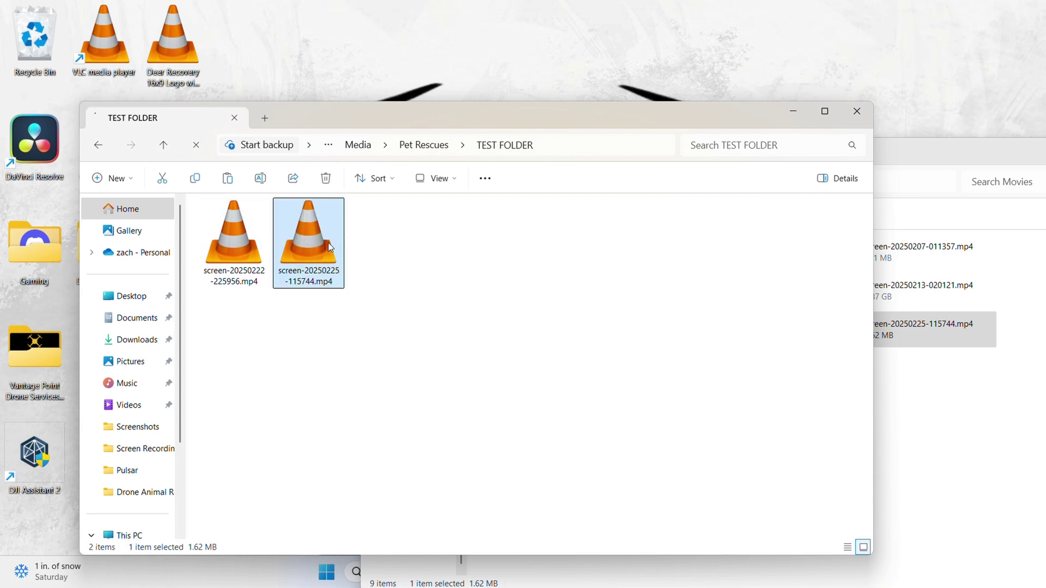
Step: Try to copy screen-20250225-115744.mp4 directly from the Movies window into TEST FOLDER again, then dismiss the file conflict
left_click(937, 153)
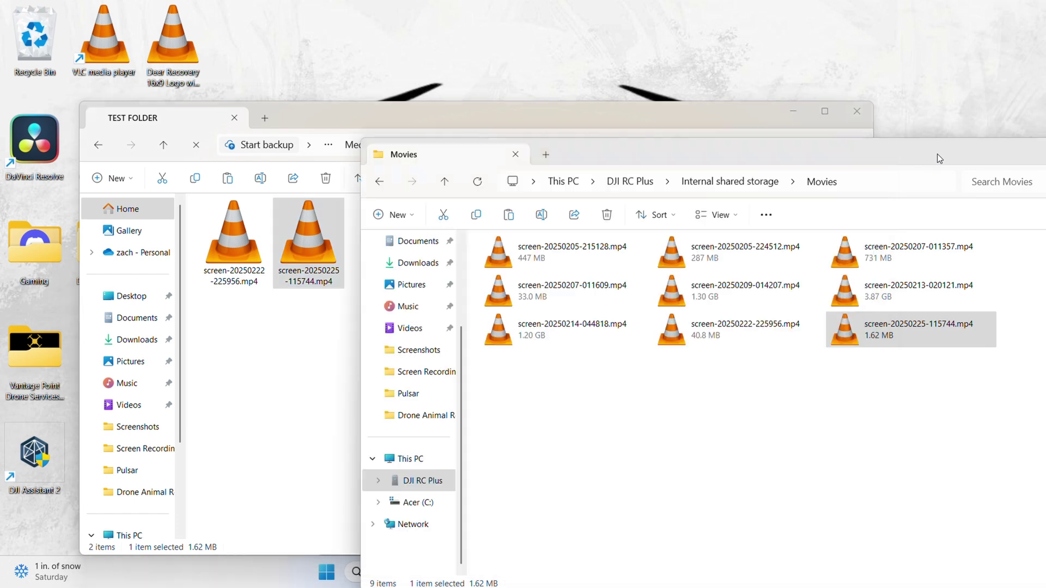
left_click_drag(905, 158, 912, 135)
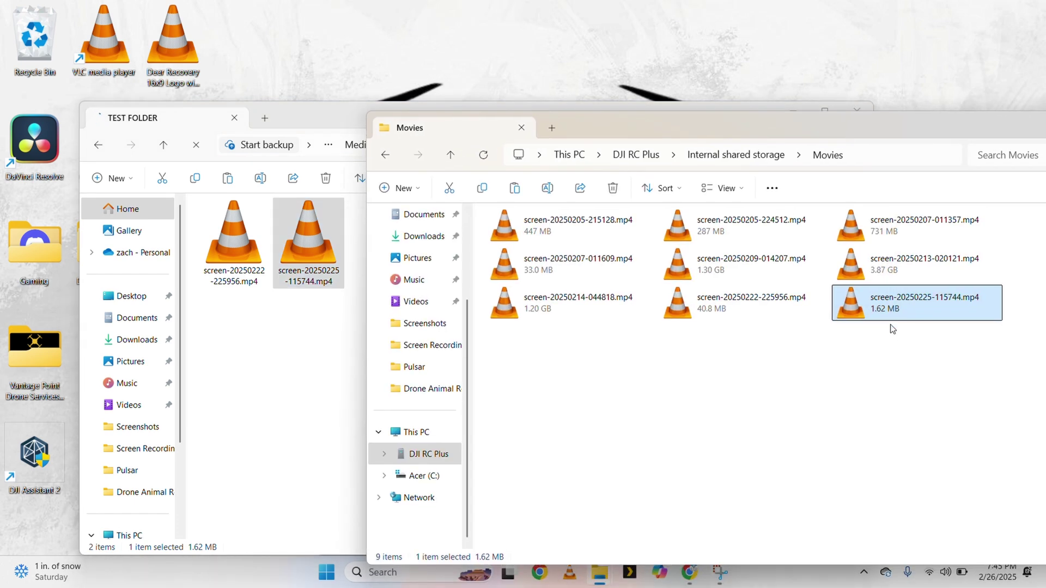
left_click_drag(882, 308, 263, 351)
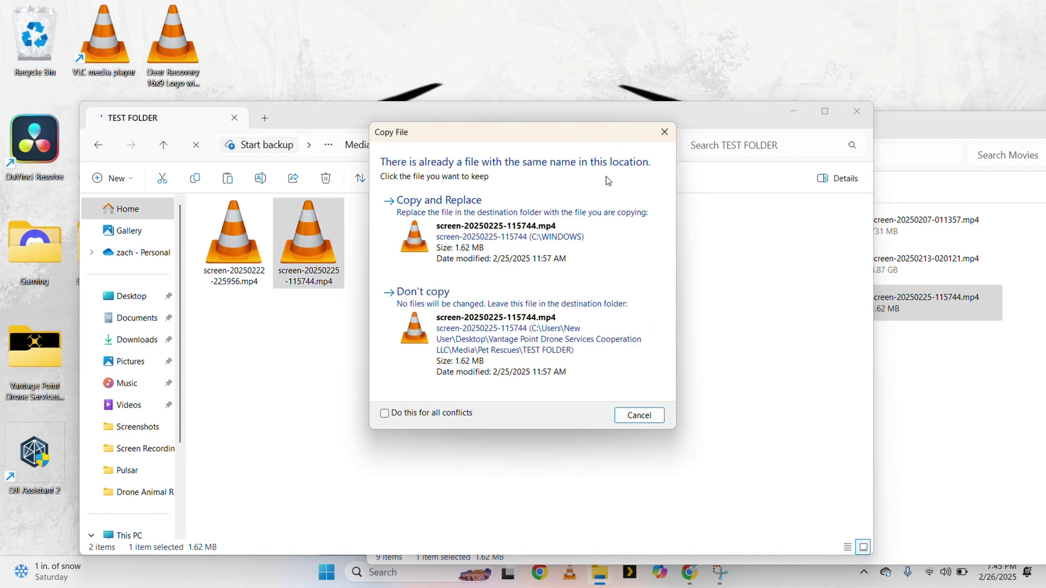
left_click(424, 398)
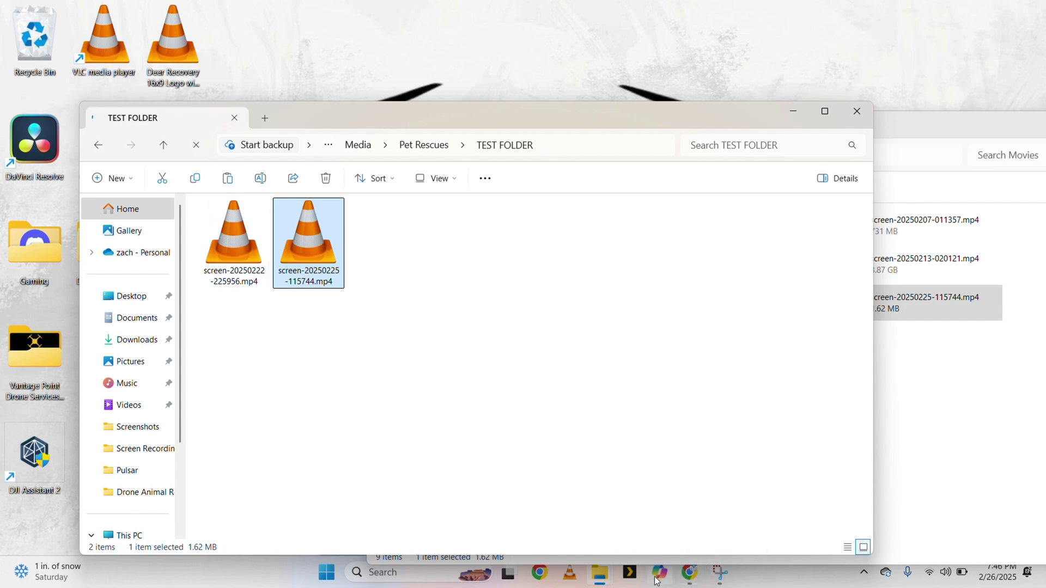
Step: Switch to Chrome, open Google Drive from the Google apps and go to My Drive
left_click(684, 579)
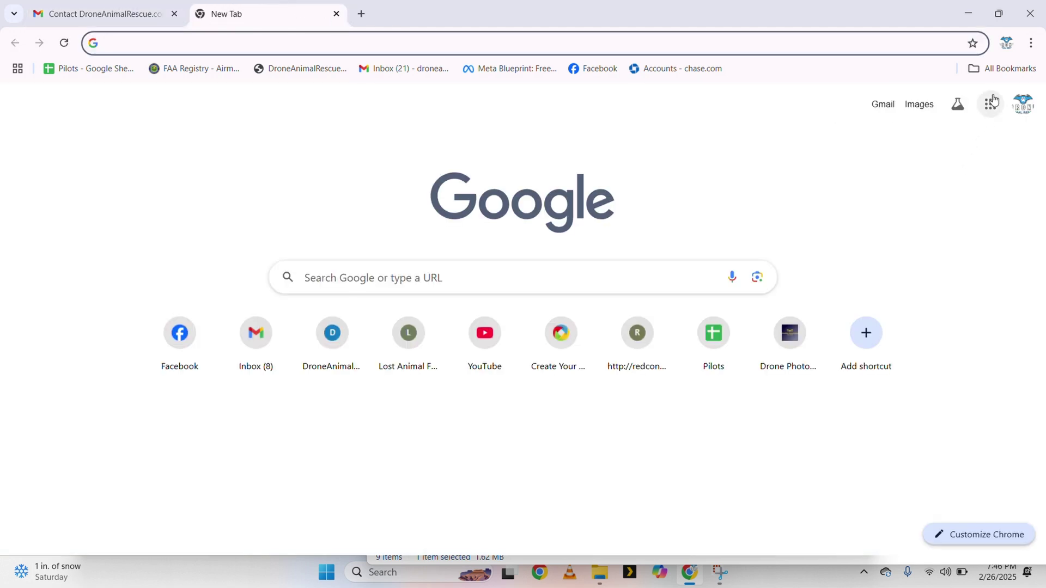
left_click(993, 110)
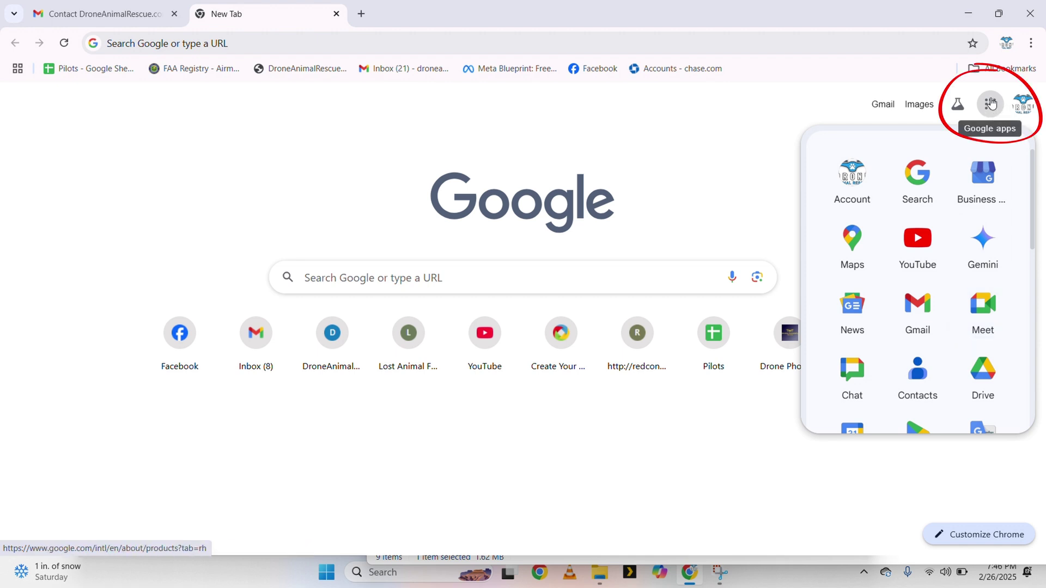
left_click(990, 375)
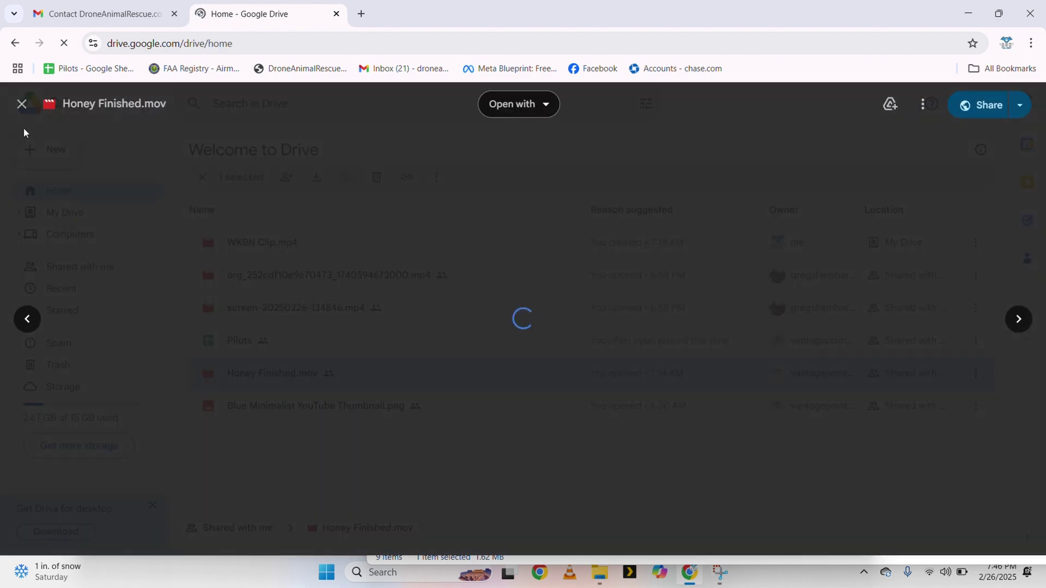
left_click(21, 103)
left_click(71, 213)
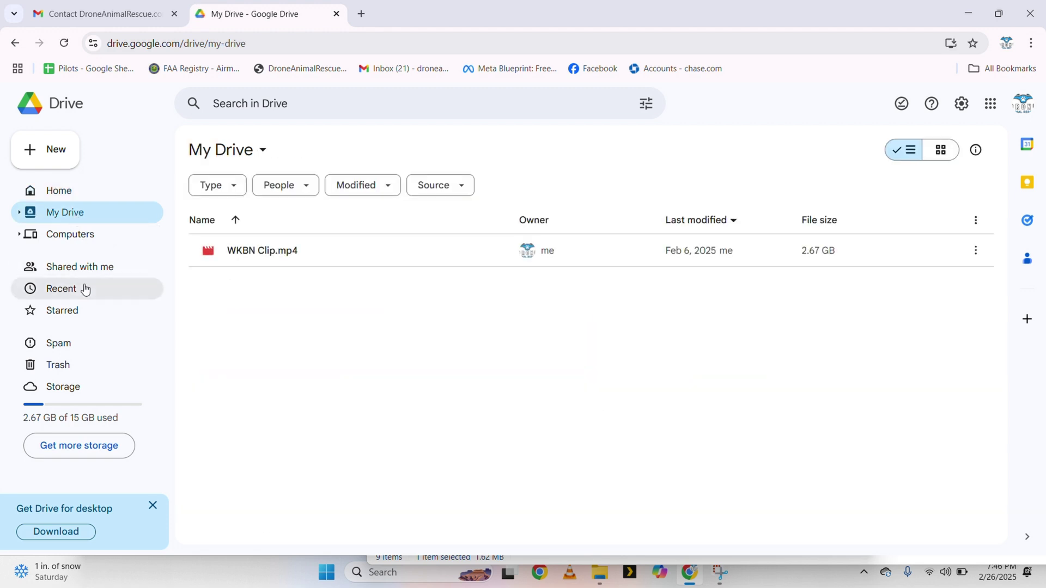
Step: Create a new folder named Pet Rescues Folder in My Drive
right_click(245, 316)
left_click(279, 322)
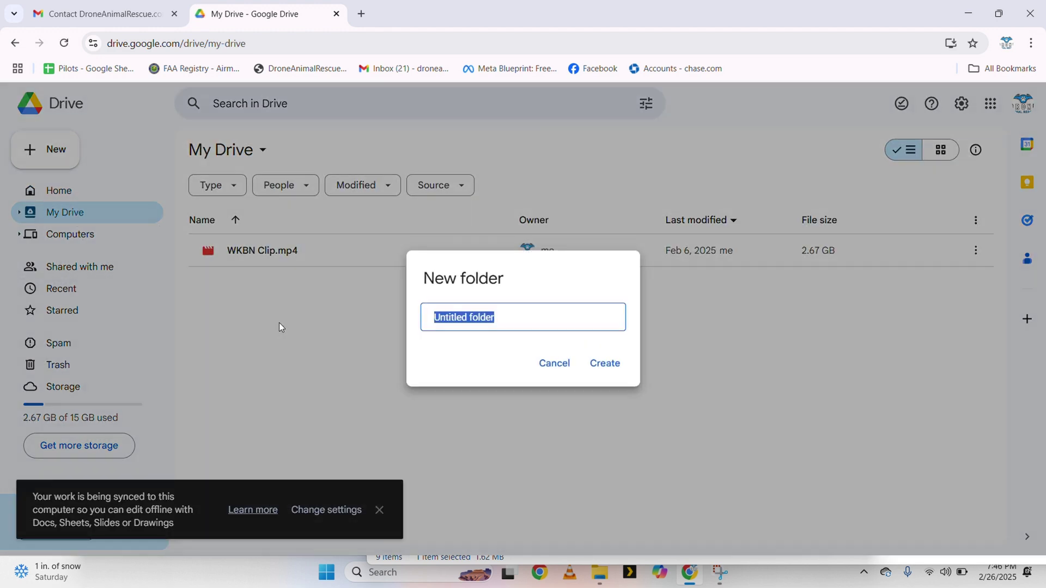
key("BackSpace")
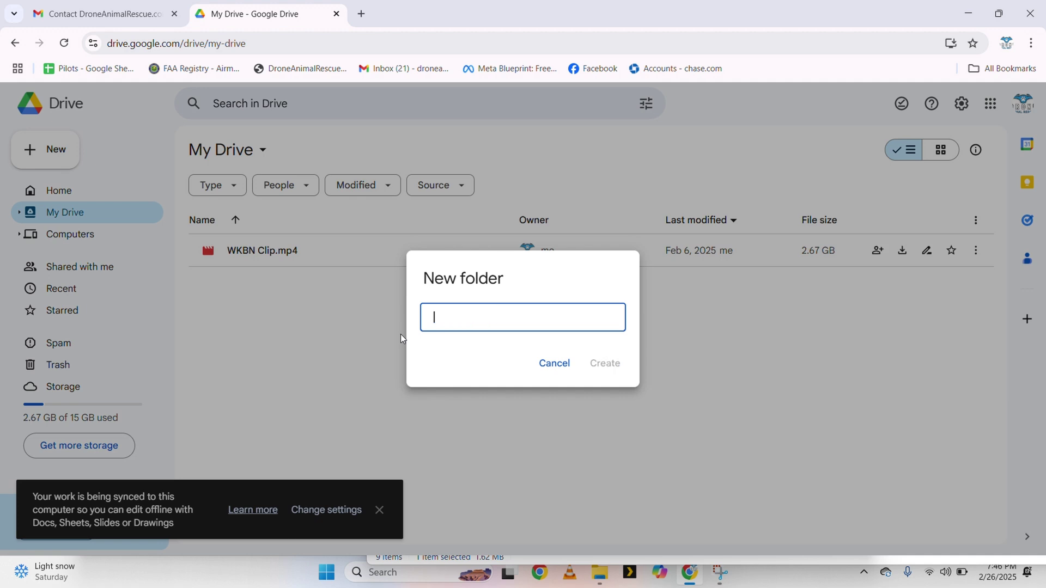
type("Pet Rescues Folder")
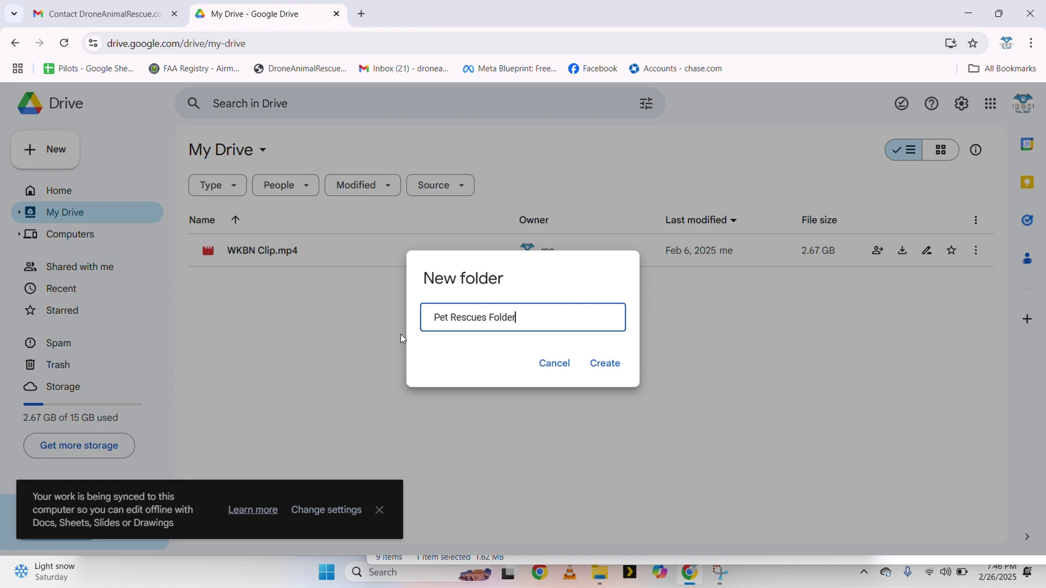
key("Return")
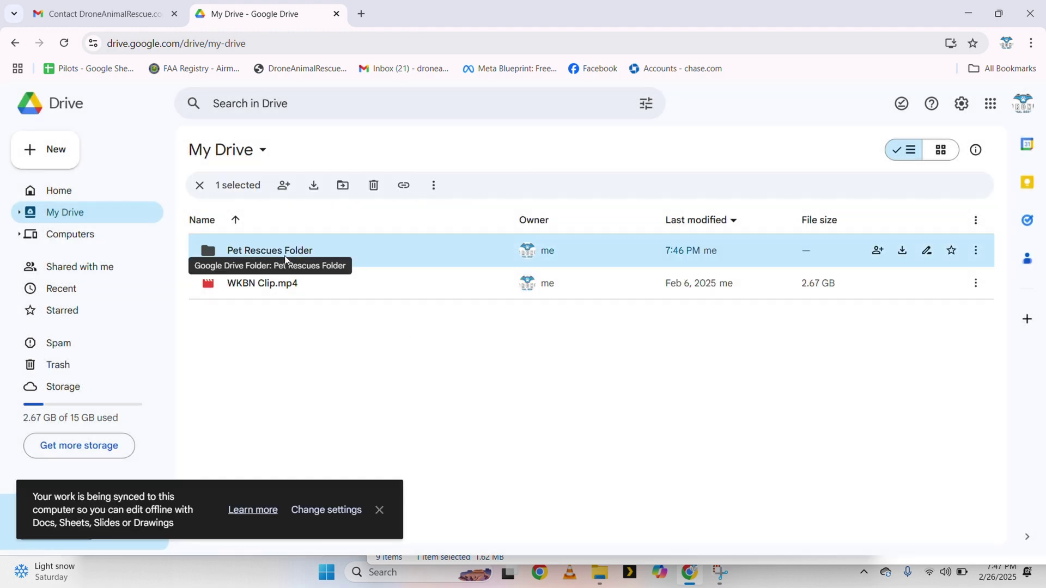
Step: Open Pet Rescues Folder and upload screen-20250225-115744.mp4 into it from the computer's TEST FOLDER
double_click(318, 253)
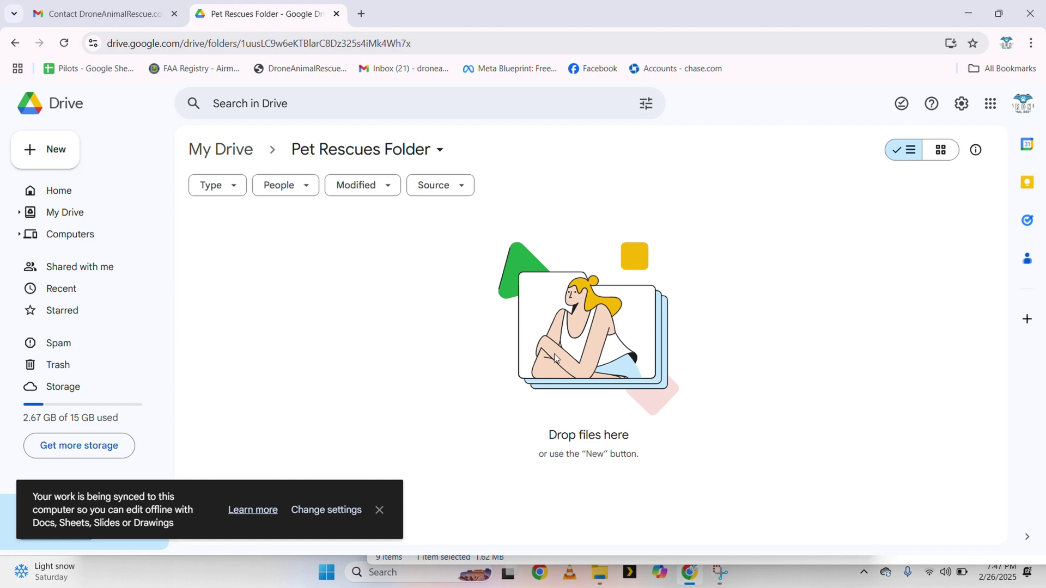
mouse_move(600, 569)
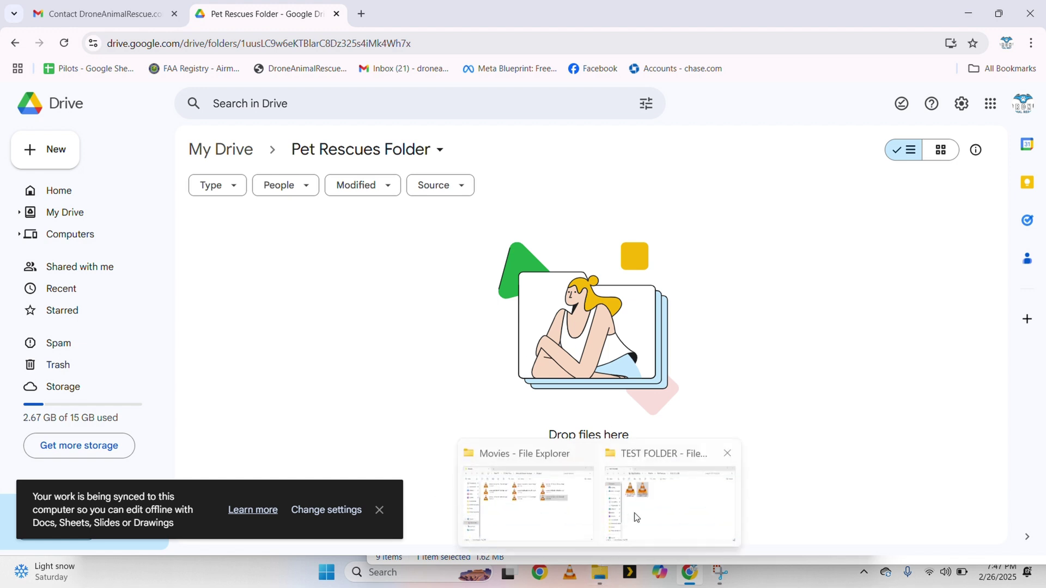
left_click(611, 522)
left_click_drag(395, 118, 299, 129)
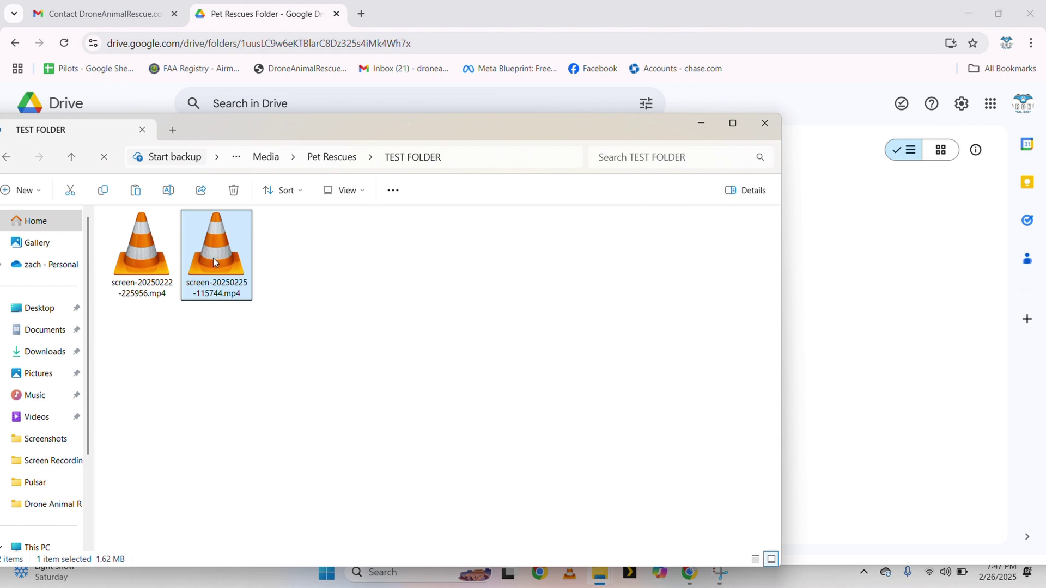
left_click_drag(216, 262, 894, 329)
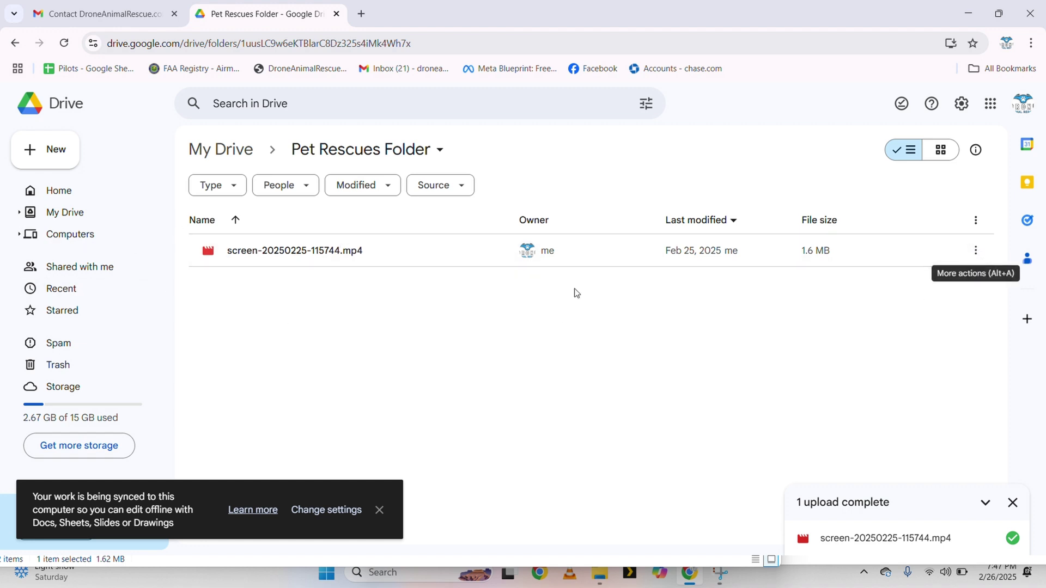
Step: Review the download and share actions available for the uploaded video, then return to the desktop
left_click(977, 252)
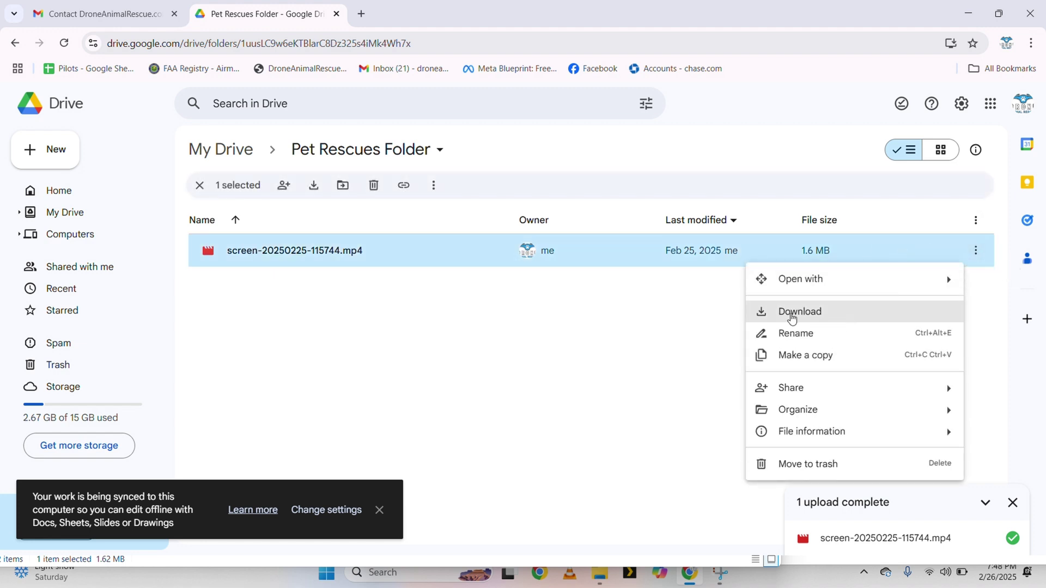
left_click(462, 336)
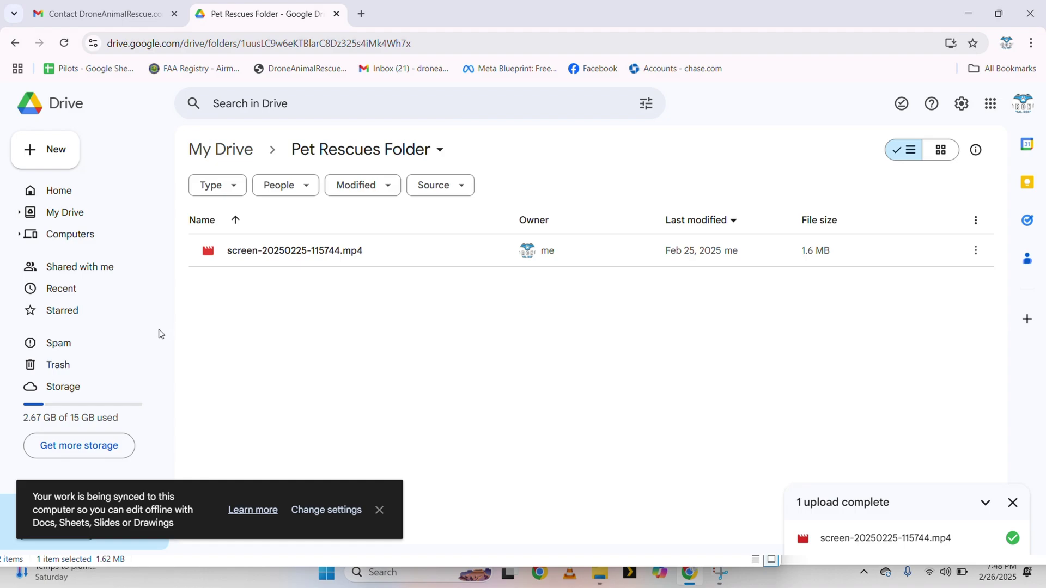
key("super+d")
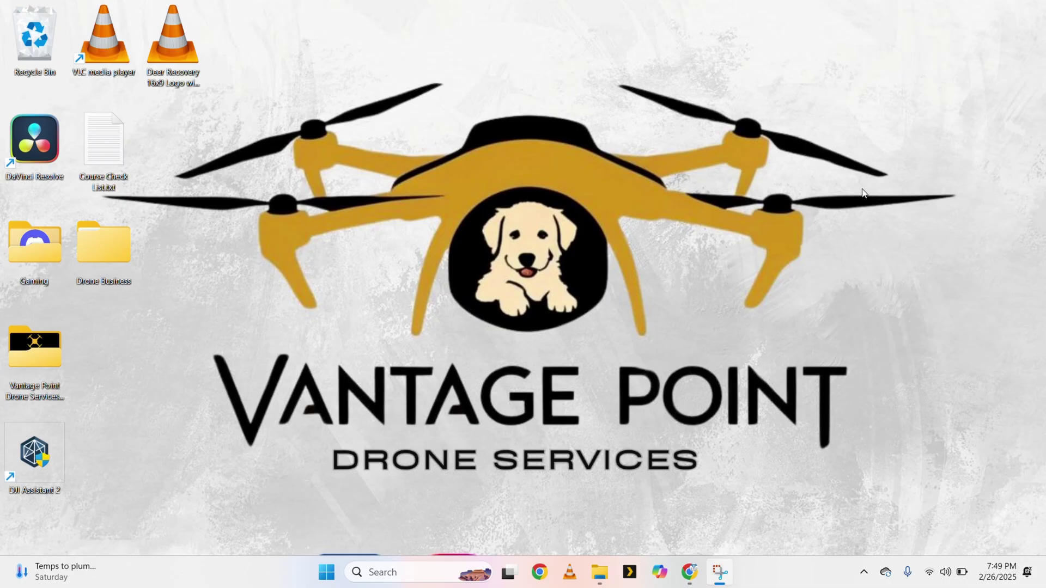